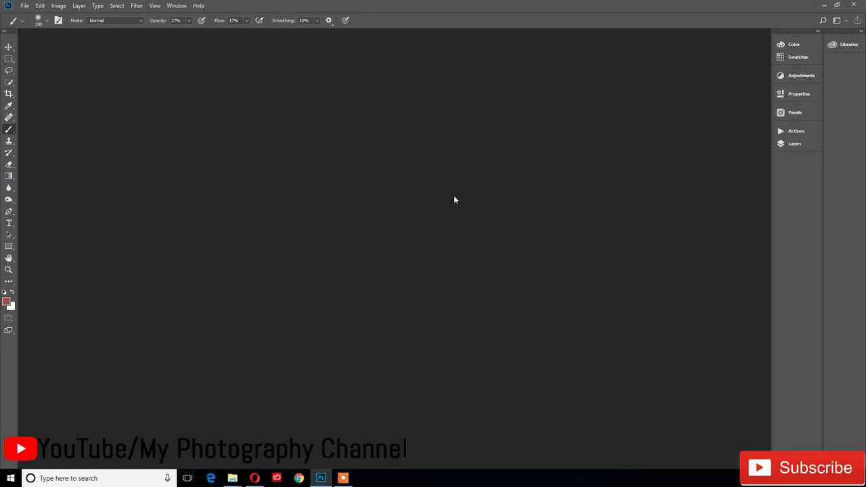
- Open DSC_0097.jpg from the color correction folder
key(ctrl+o)
click(105, 64)
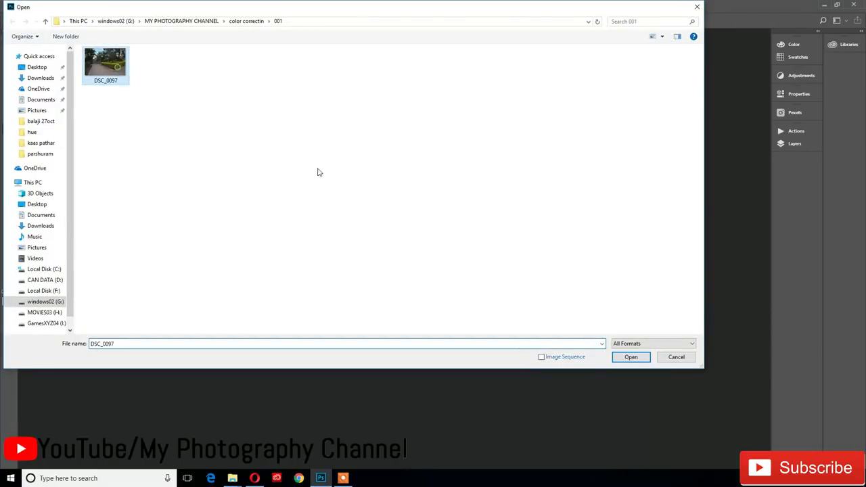
click(630, 358)
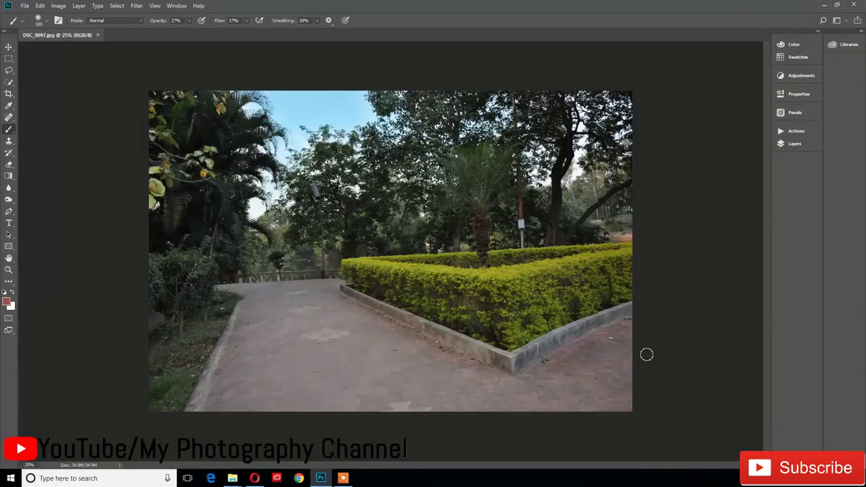
scroll(627, 301, up, 1)
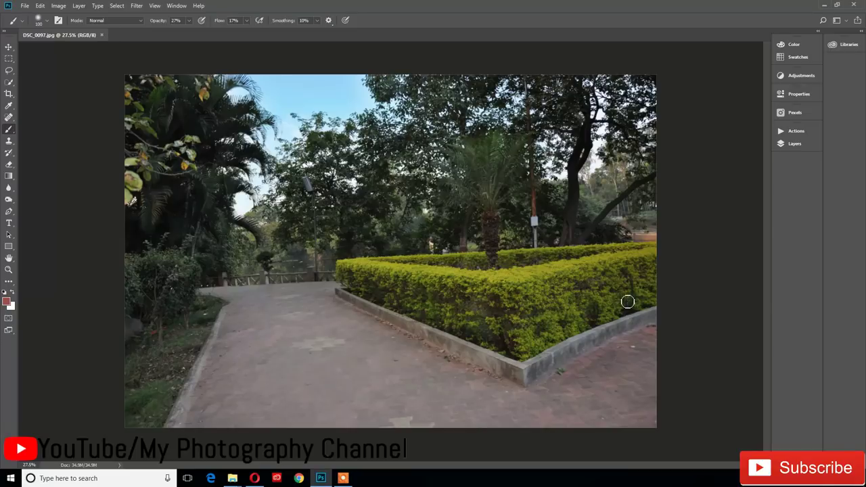
- Apply a Brightness/Contrast adjustment of Brightness 38 and Contrast -32 to the park photo
click(59, 6)
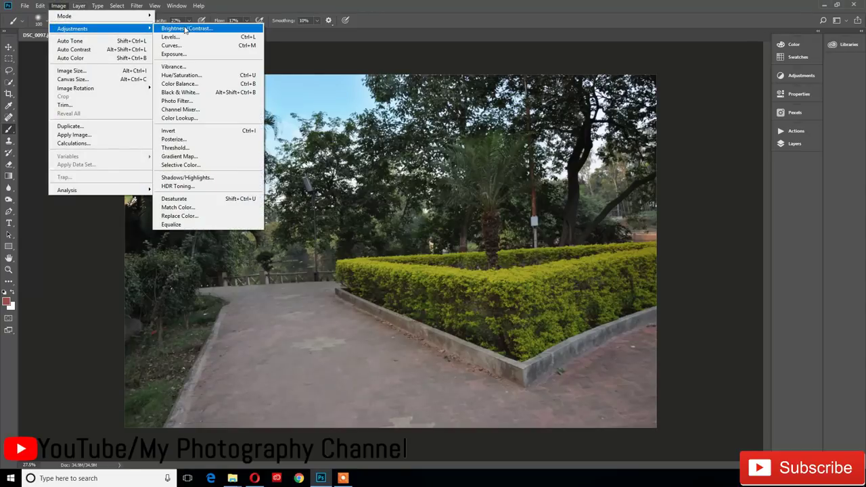
click(186, 28)
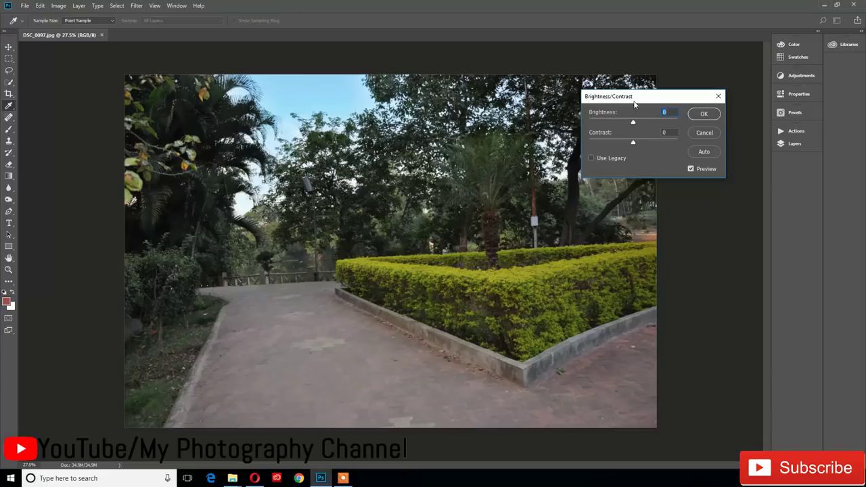
drag(653, 98, 663, 128)
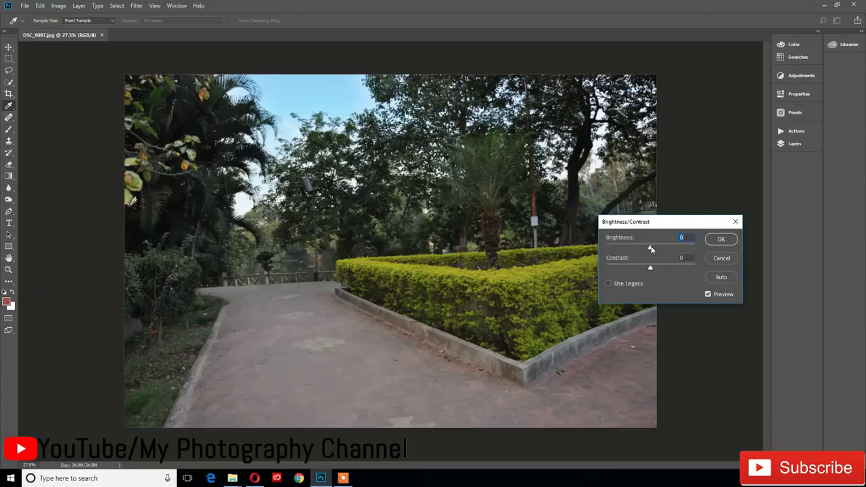
drag(651, 247, 665, 249)
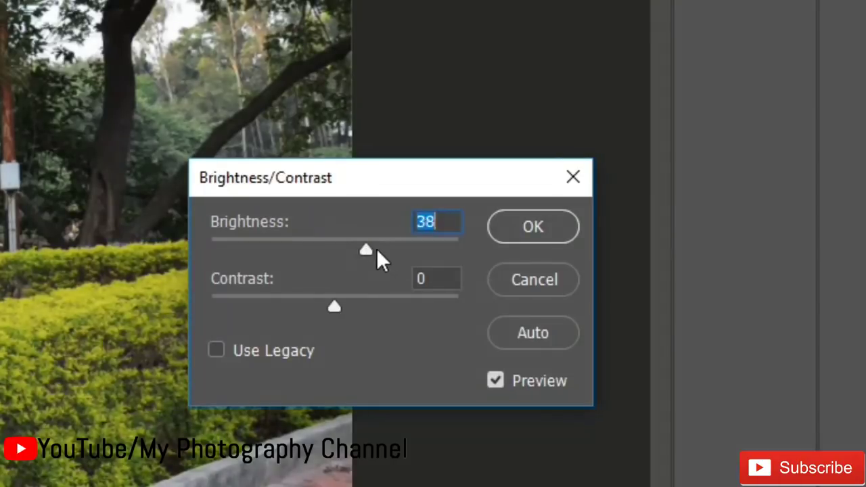
mouse_move(376, 258)
mouse_down()
mouse_move(367, 264)
mouse_move(367, 254)
mouse_up()
mouse_move(335, 307)
mouse_down()
mouse_move(405, 315)
mouse_move(246, 319)
mouse_move(286, 329)
mouse_move(256, 328)
mouse_up()
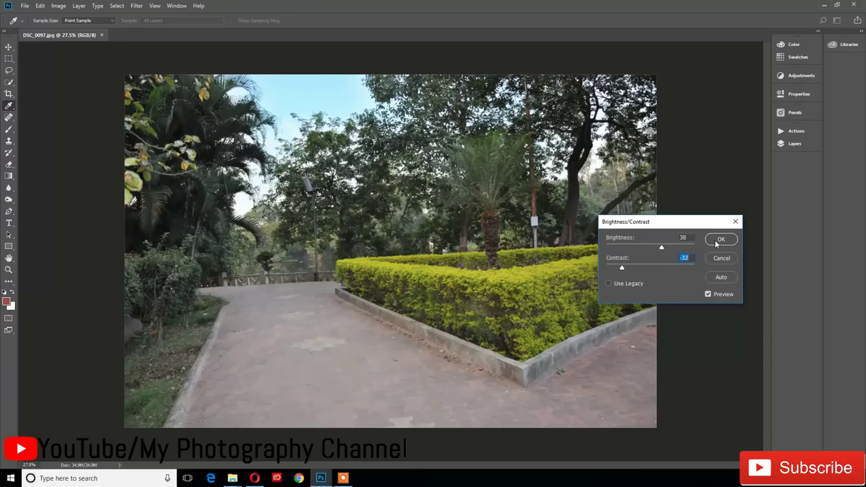
click(719, 240)
key(b)
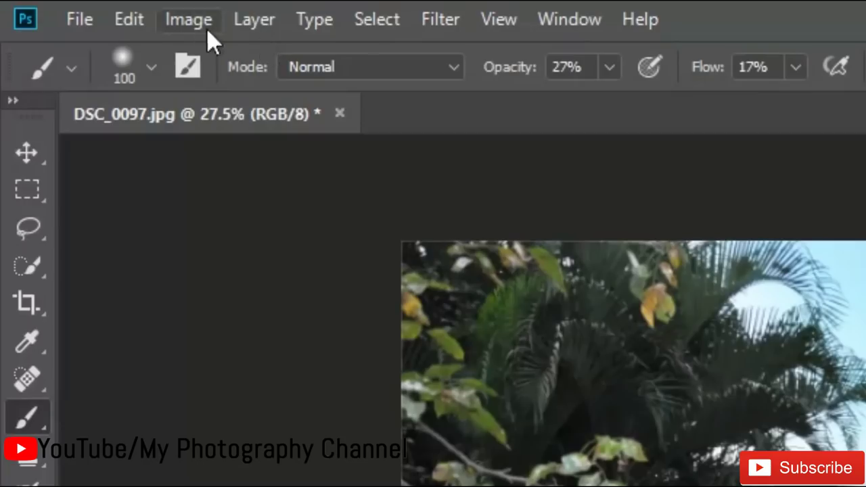
click(59, 7)
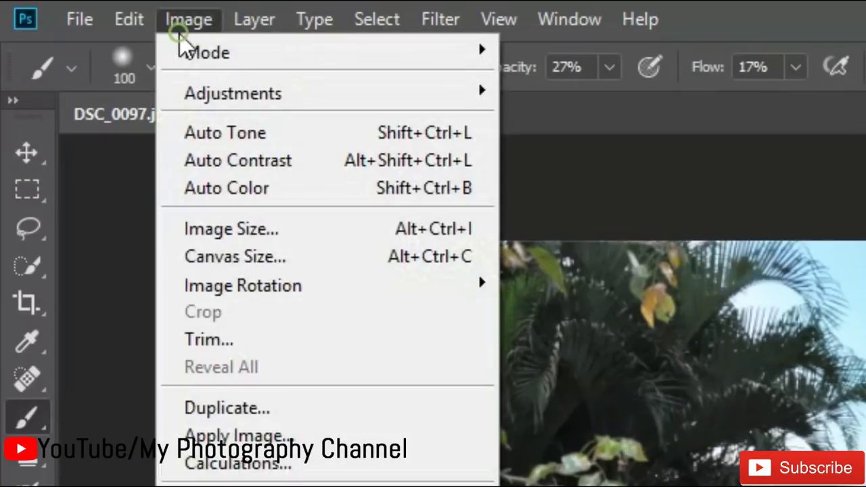
mouse_move(72, 29)
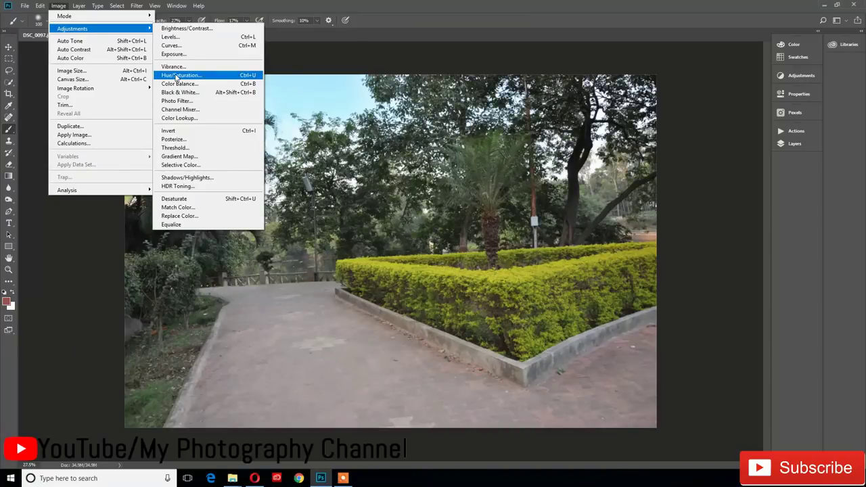
- Open Hue/Saturation and position the dialog beside the photo
click(174, 74)
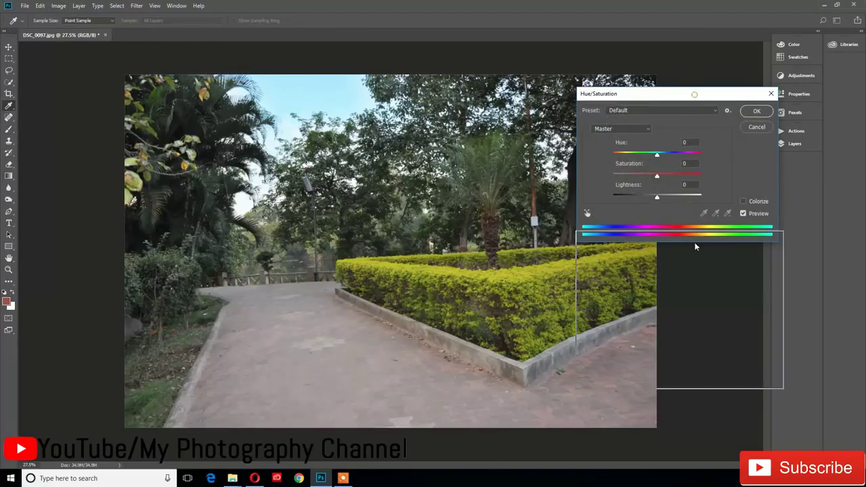
drag(690, 98, 685, 254)
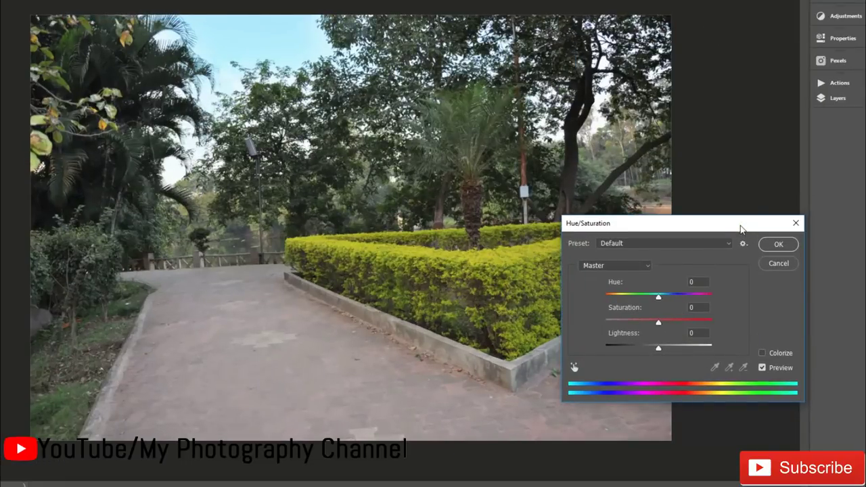
drag(736, 228, 743, 224)
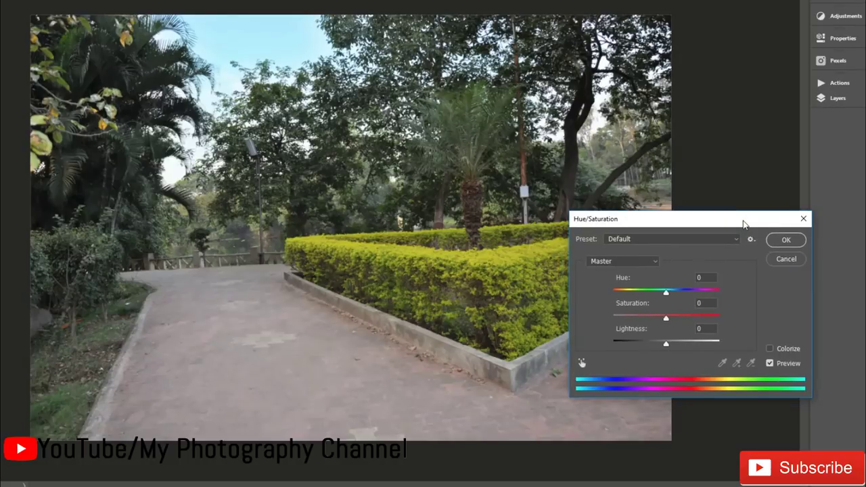
drag(736, 222, 735, 226)
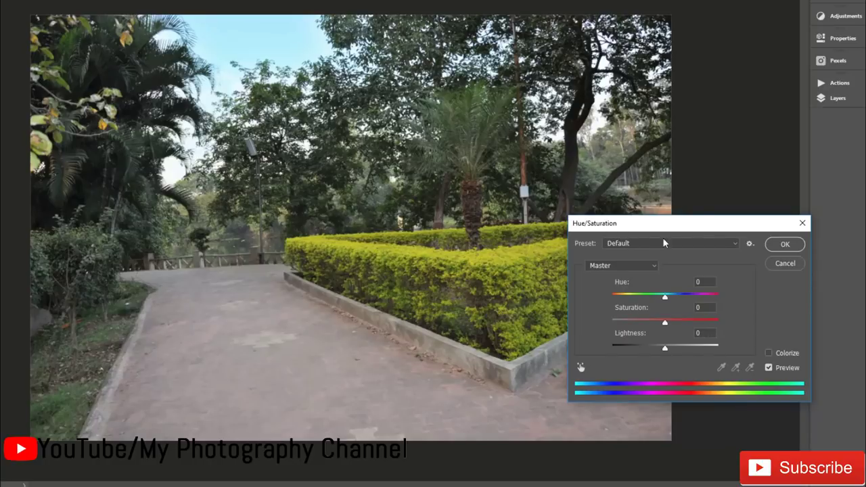
drag(682, 223, 717, 215)
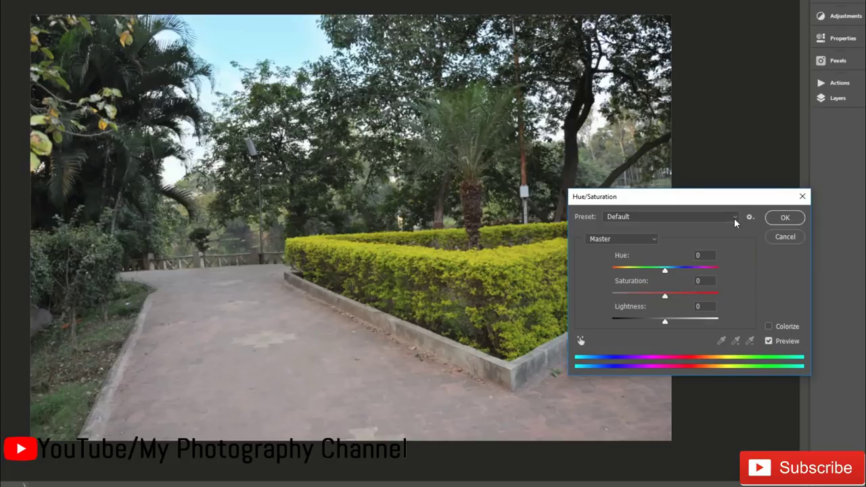
click(734, 217)
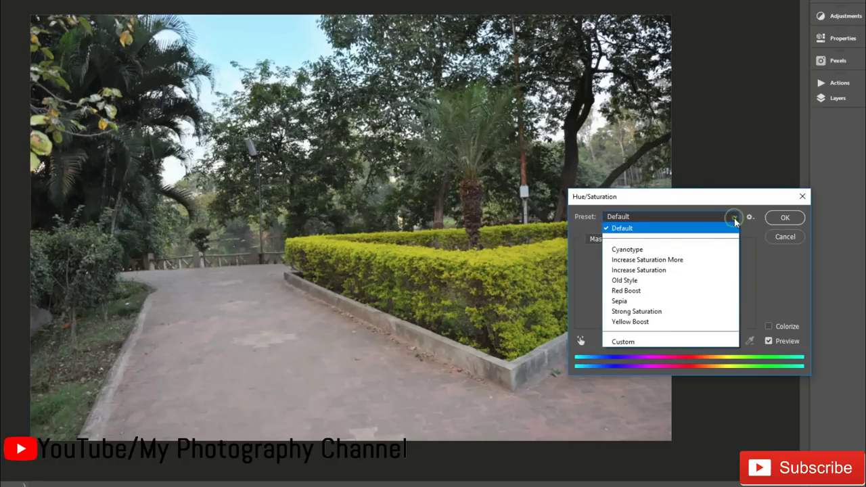
click(720, 251)
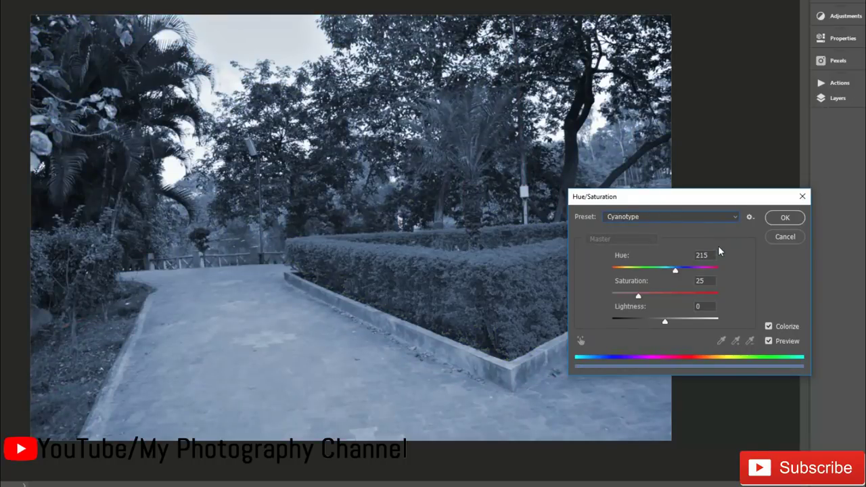
click(722, 217)
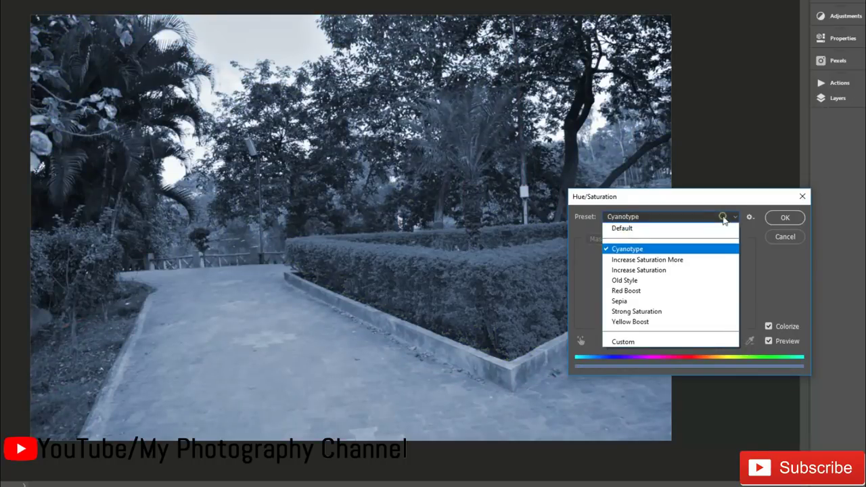
click(701, 263)
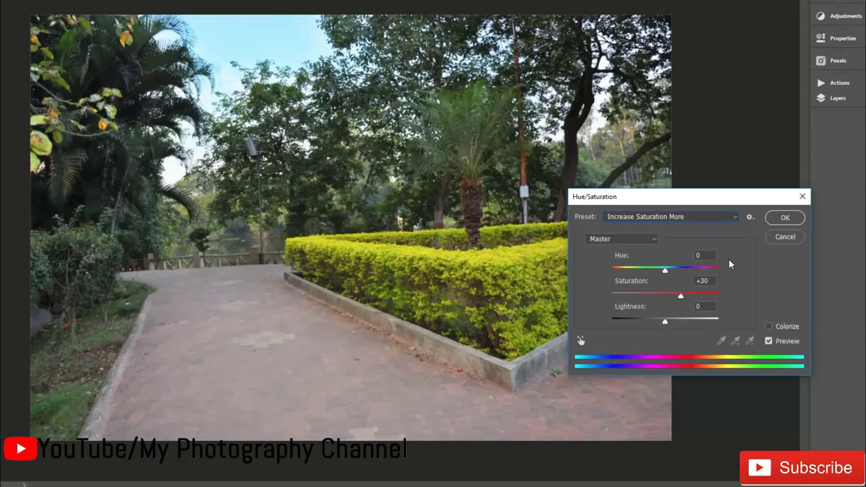
click(718, 216)
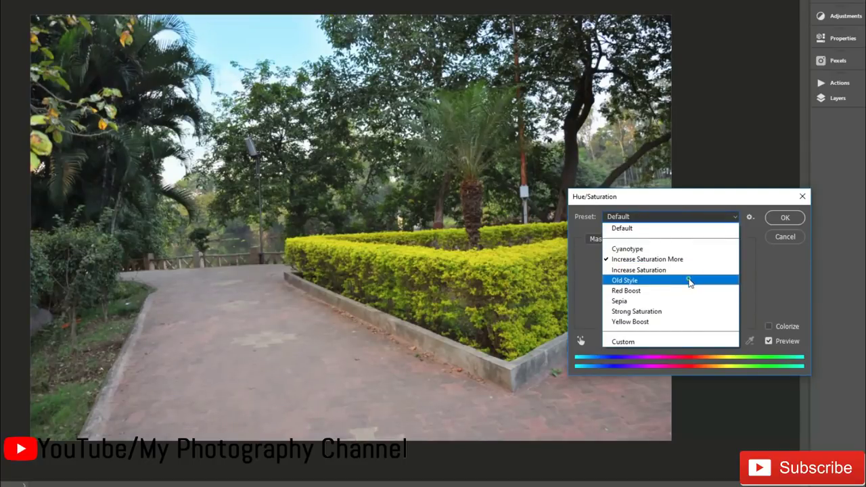
click(690, 280)
click(716, 216)
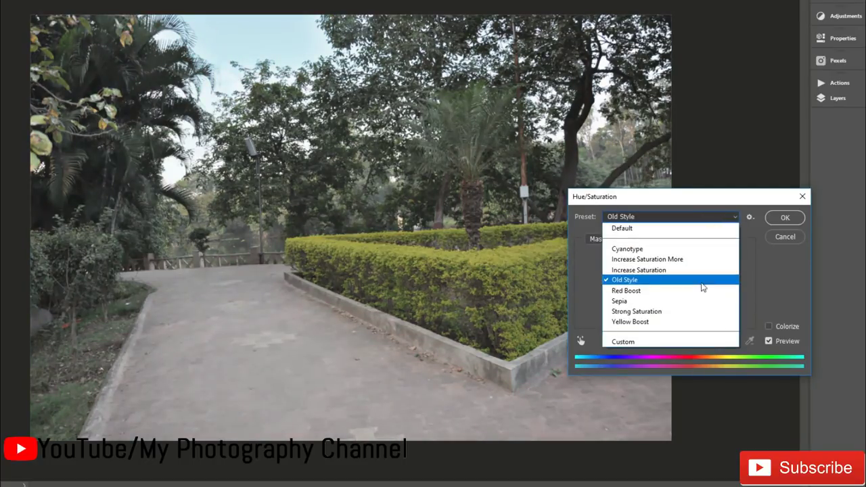
click(701, 293)
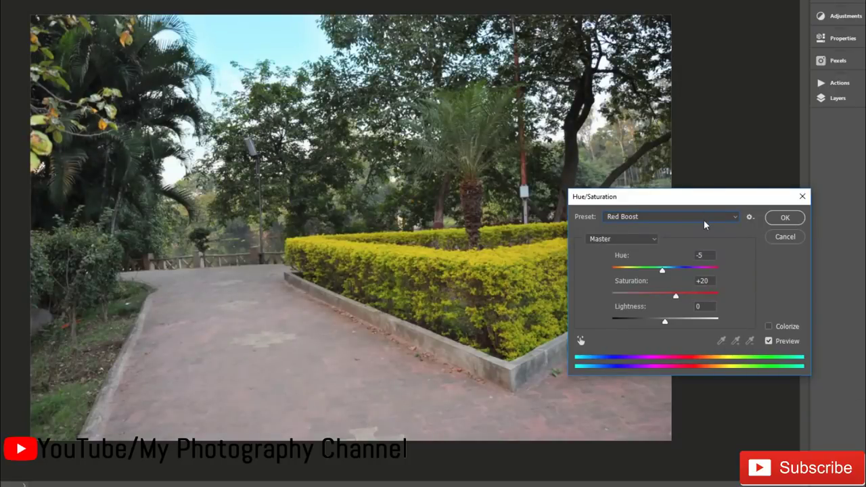
click(704, 222)
click(677, 306)
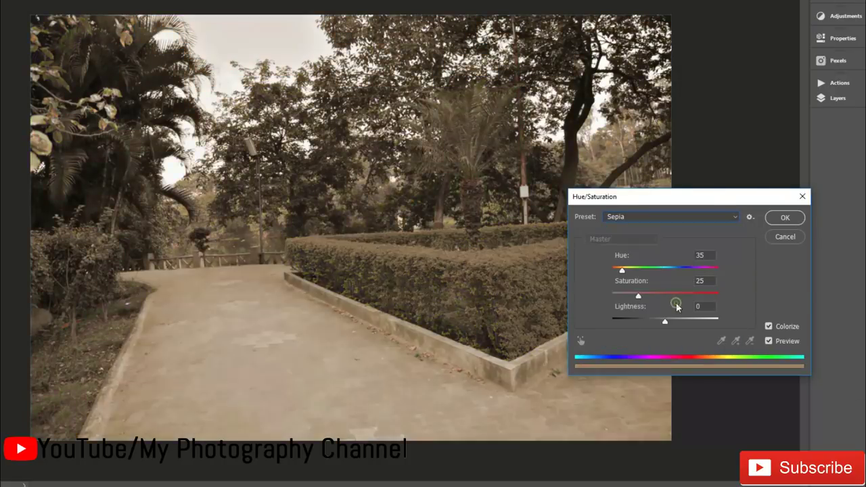
click(679, 216)
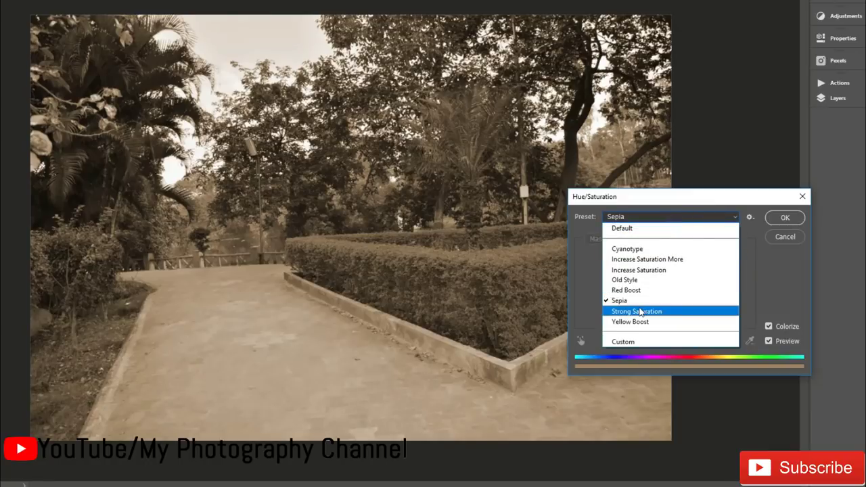
click(637, 311)
click(713, 217)
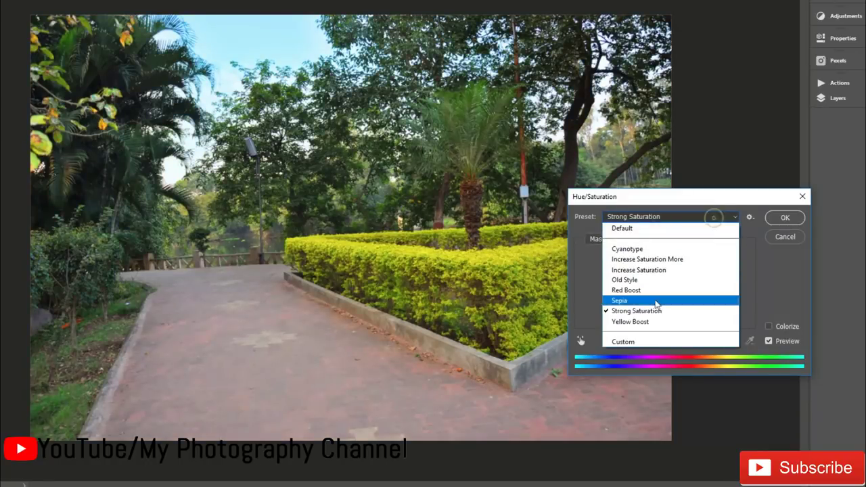
click(646, 322)
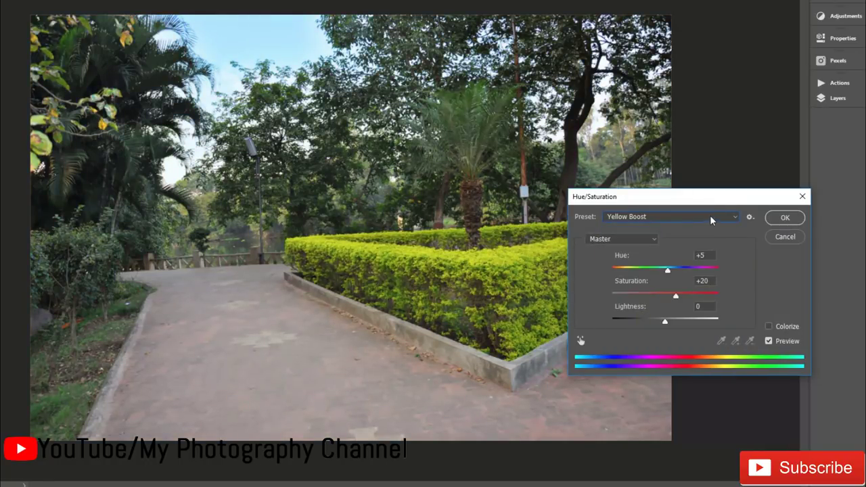
click(709, 218)
click(649, 341)
click(705, 218)
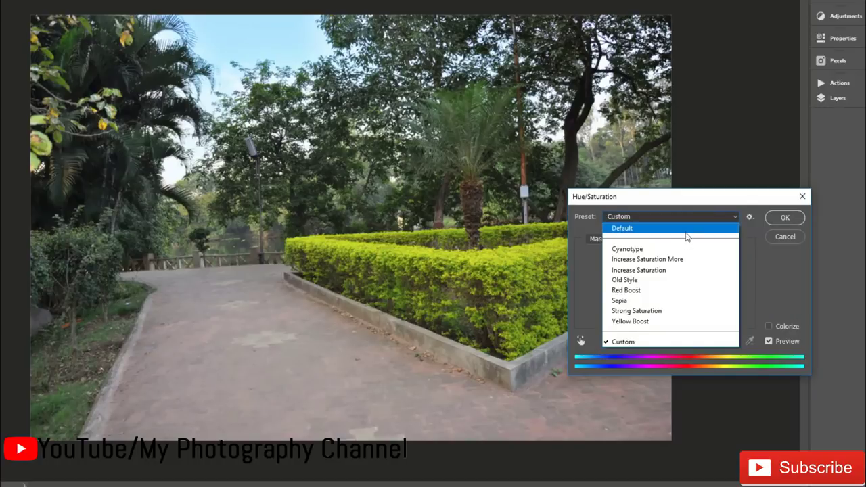
click(688, 230)
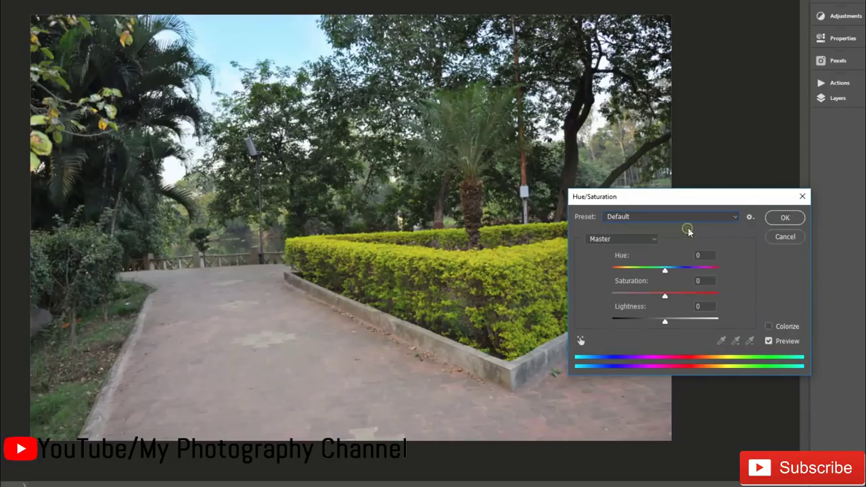
mouse_move(697, 197)
mouse_down()
mouse_move(719, 71)
mouse_move(710, 49)
mouse_up()
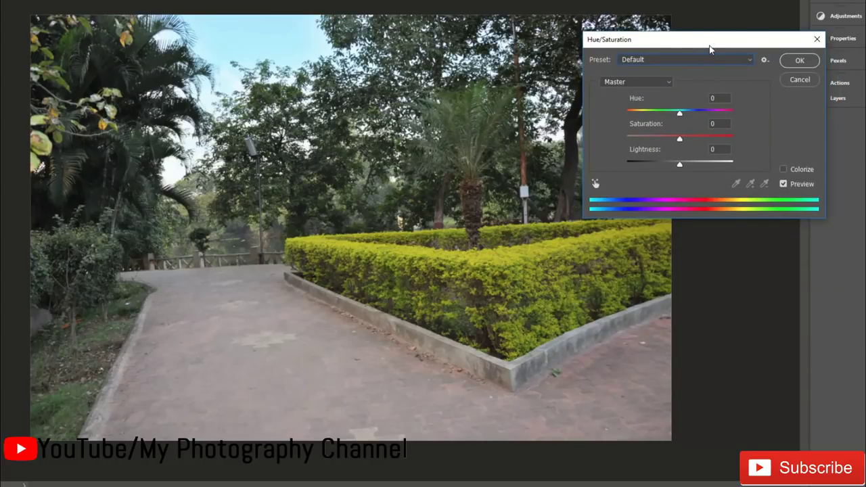
click(698, 63)
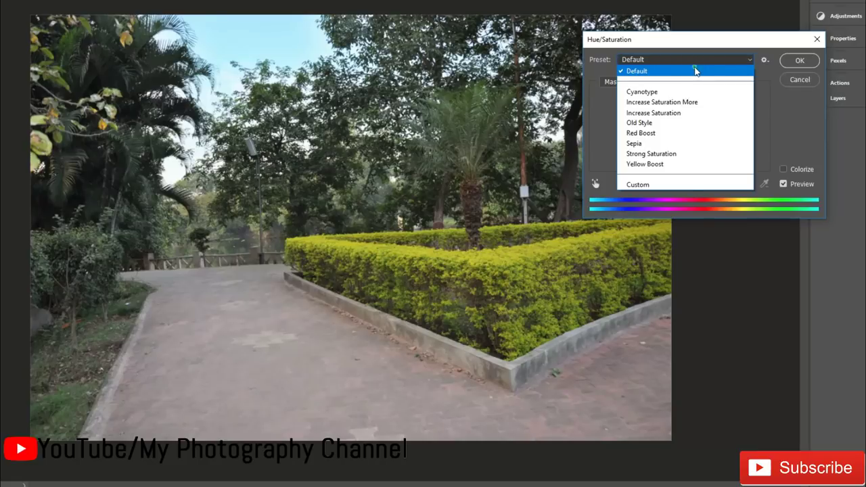
click(695, 68)
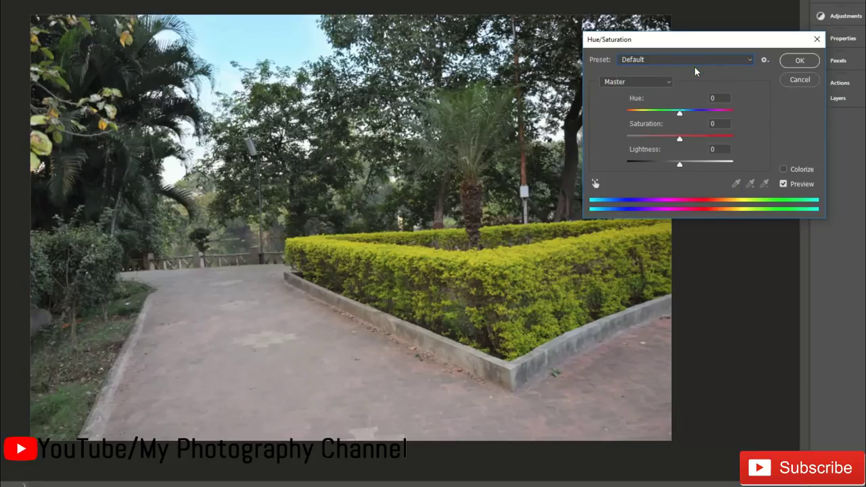
click(783, 169)
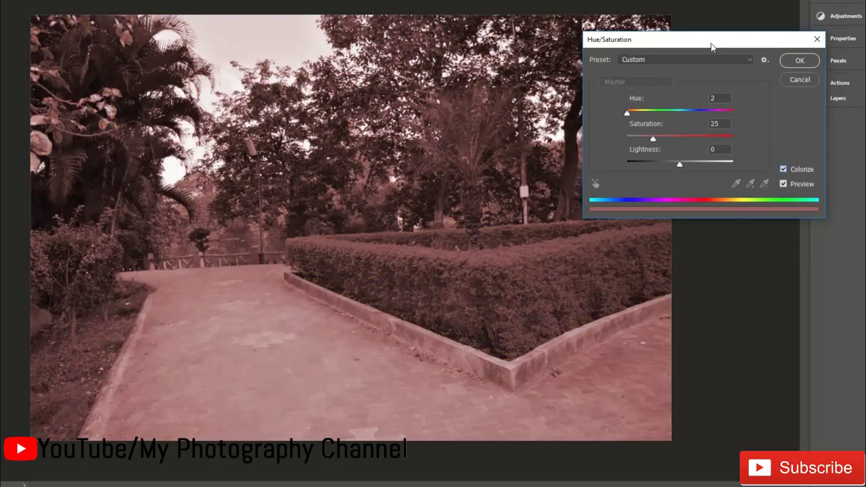
- Slide the colorize Hue from red through sepia to teal-green 169, then turn Colorize off
drag(710, 41, 782, 205)
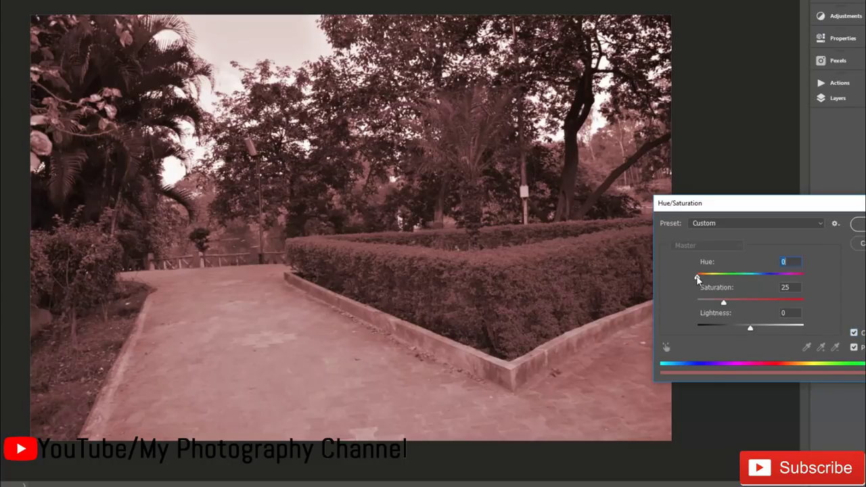
mouse_move(698, 278)
mouse_down()
mouse_move(803, 282)
mouse_move(700, 280)
mouse_up()
drag(700, 280, 748, 281)
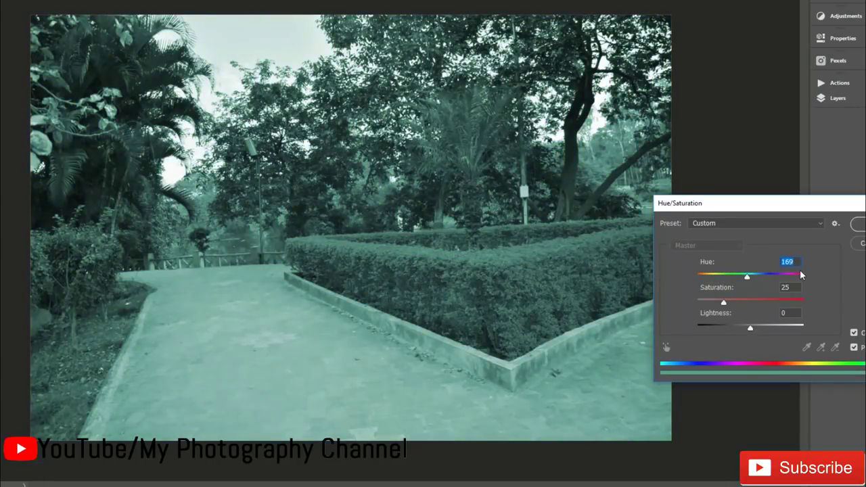
click(854, 332)
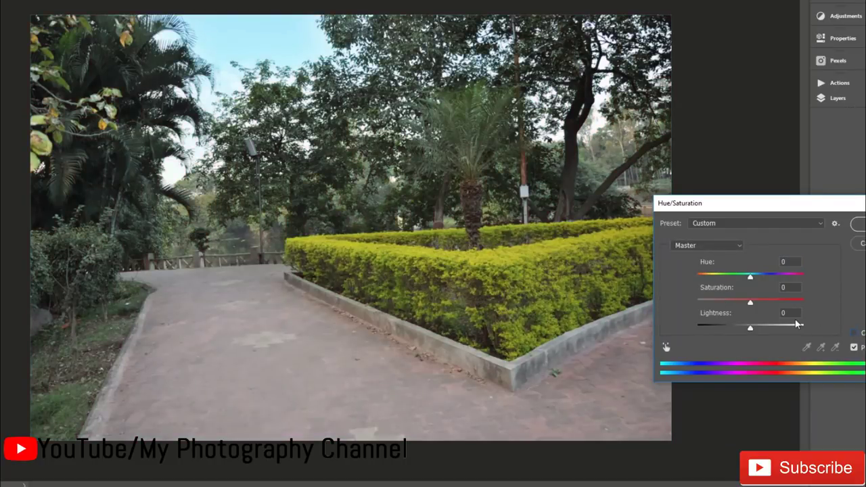
- Move the Hue/Saturation dialog aside, keeping the Master range at Hue, Saturation, Lightness 0
drag(753, 202, 767, 172)
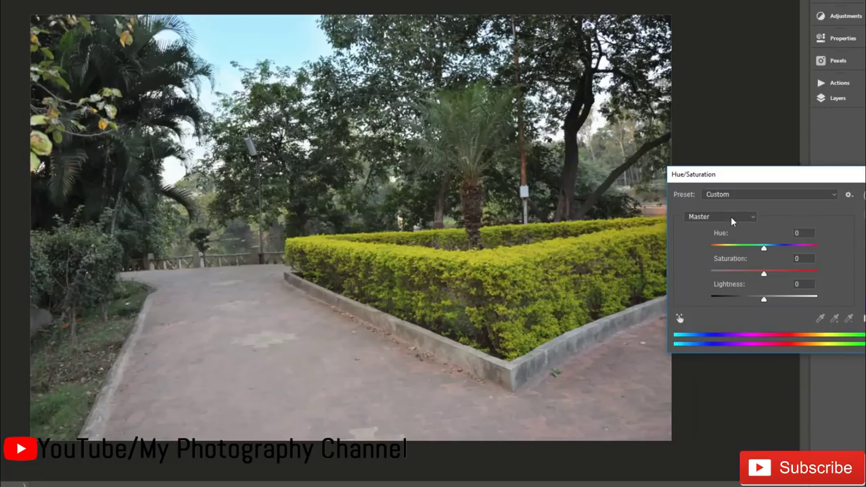
click(748, 217)
click(746, 217)
click(780, 174)
drag(779, 175, 779, 167)
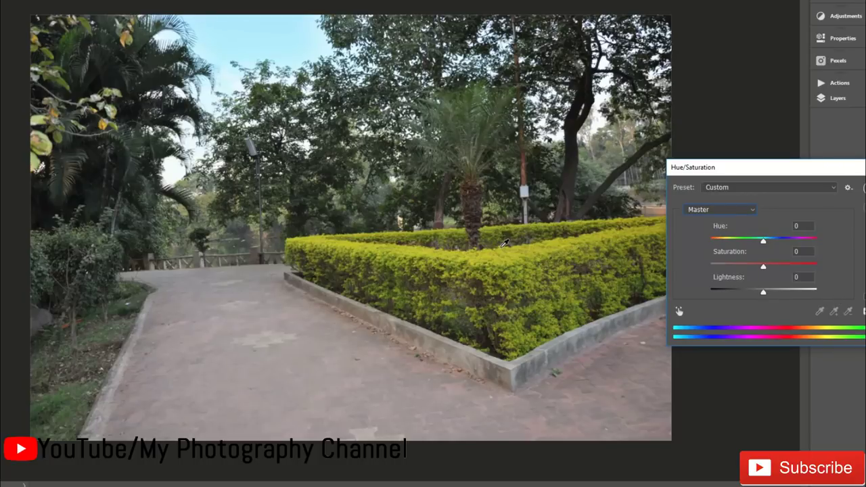
click(743, 211)
click(743, 212)
- Select the Cyans range and set its Saturation to about +35
click(751, 212)
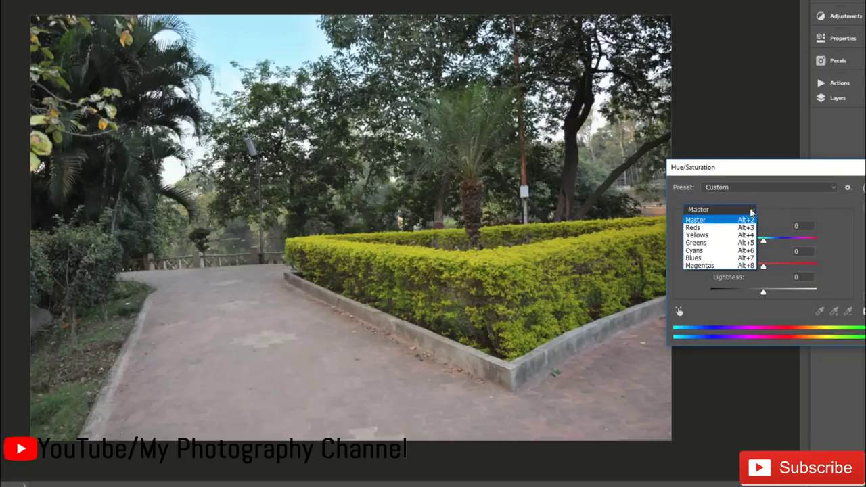
click(751, 213)
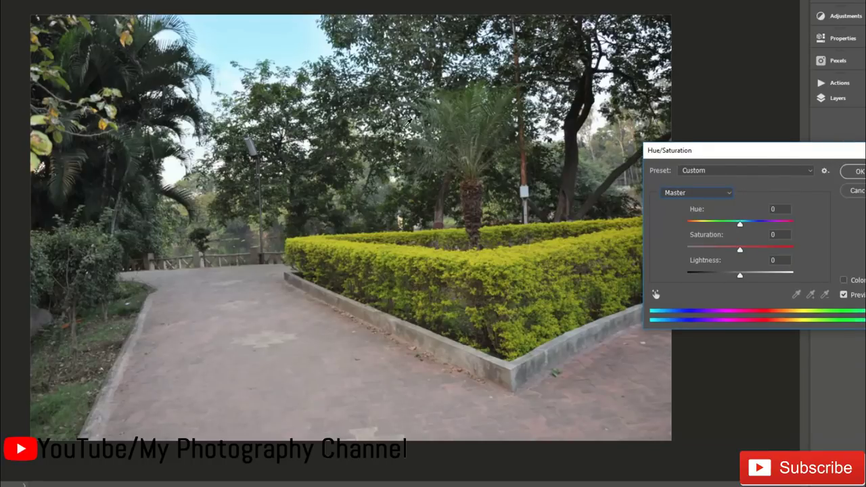
click(720, 196)
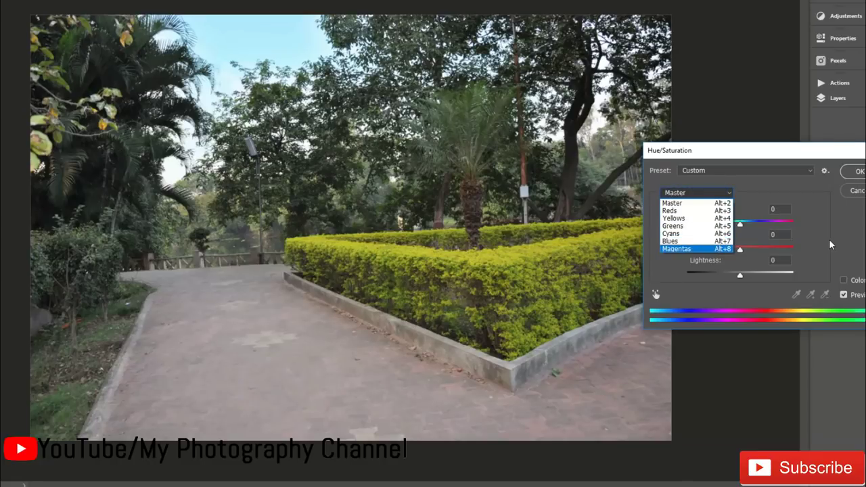
click(693, 233)
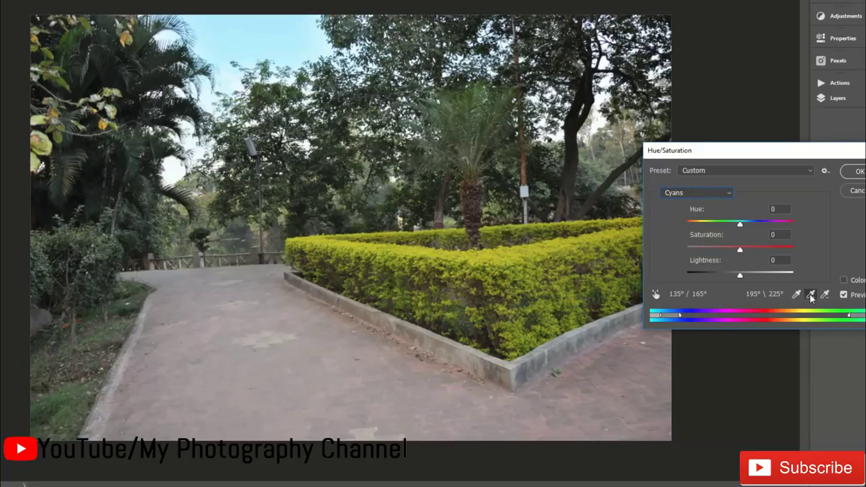
drag(740, 250, 687, 251)
drag(687, 252, 748, 252)
mouse_move(759, 250)
mouse_down()
mouse_move(786, 254)
mouse_move(760, 264)
mouse_up()
drag(768, 251, 758, 254)
click(694, 194)
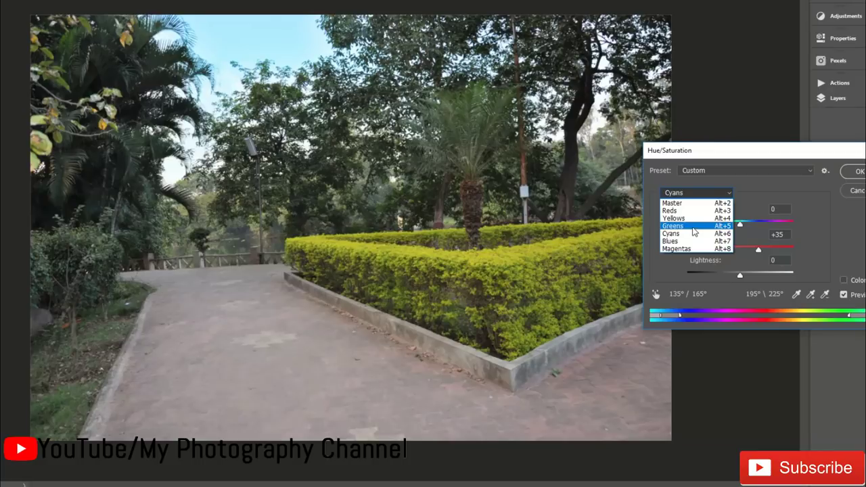
click(692, 226)
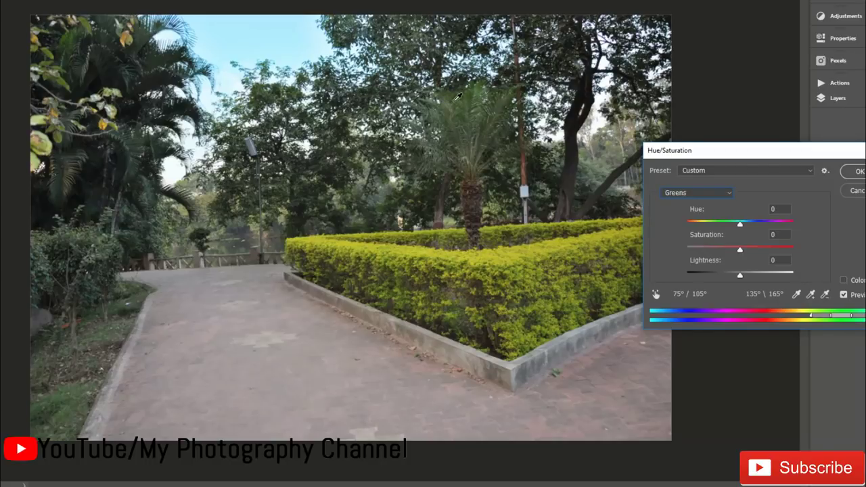
- Drag the Greens Saturation up to +88 so the foliage turns vivid
click(740, 251)
mouse_move(741, 252)
mouse_down()
mouse_move(786, 252)
mouse_move(699, 257)
mouse_move(788, 253)
mouse_up()
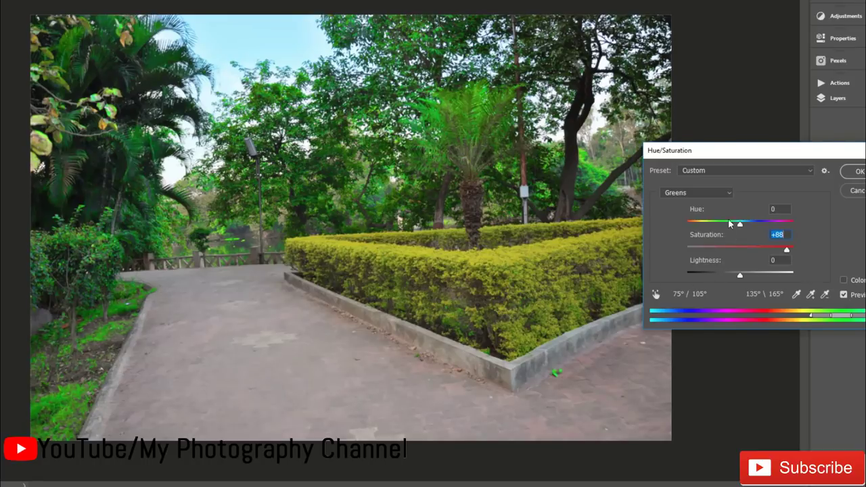
click(721, 195)
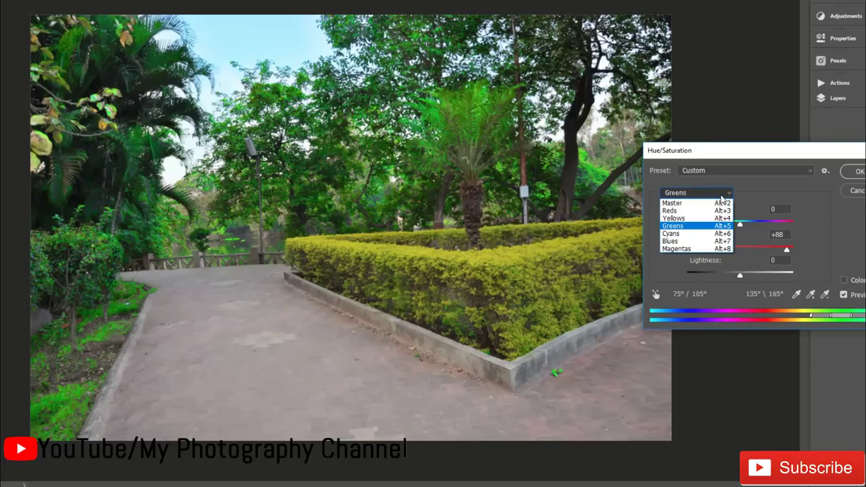
- Select the Reds range and bring the whole hedge scene back into view
click(695, 211)
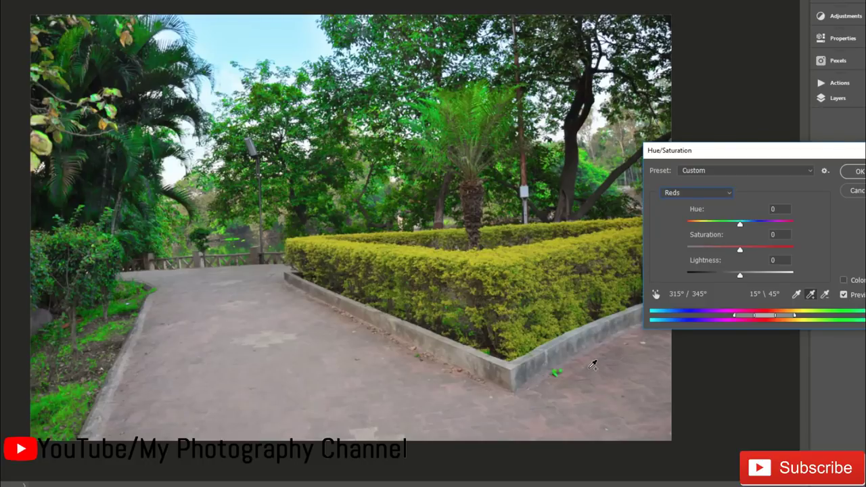
scroll(591, 364, up, 5)
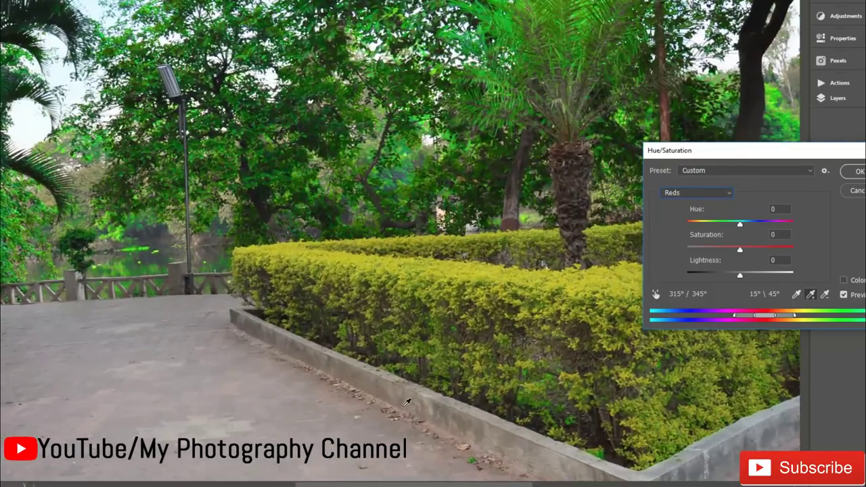
scroll(239, 92, down, 3)
scroll(239, 92, right, 4)
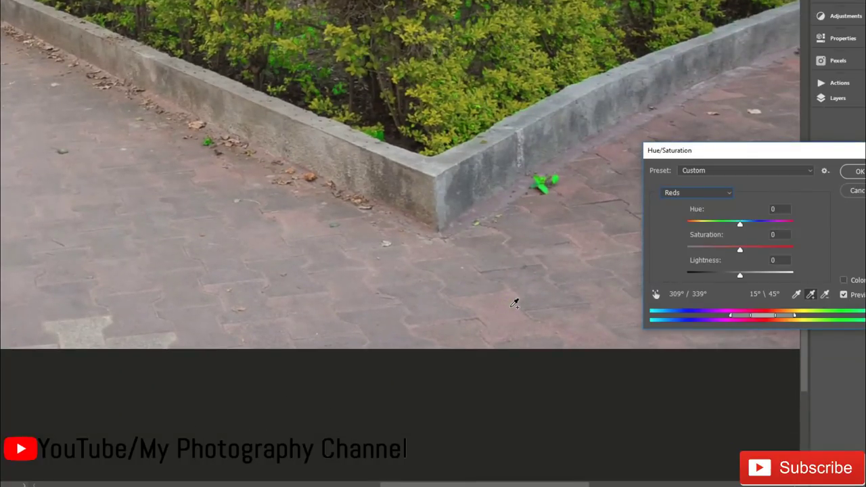
scroll(514, 303, down, 3)
mouse_move(412, 223)
mouse_down()
mouse_move(435, 279)
mouse_move(601, 374)
mouse_up()
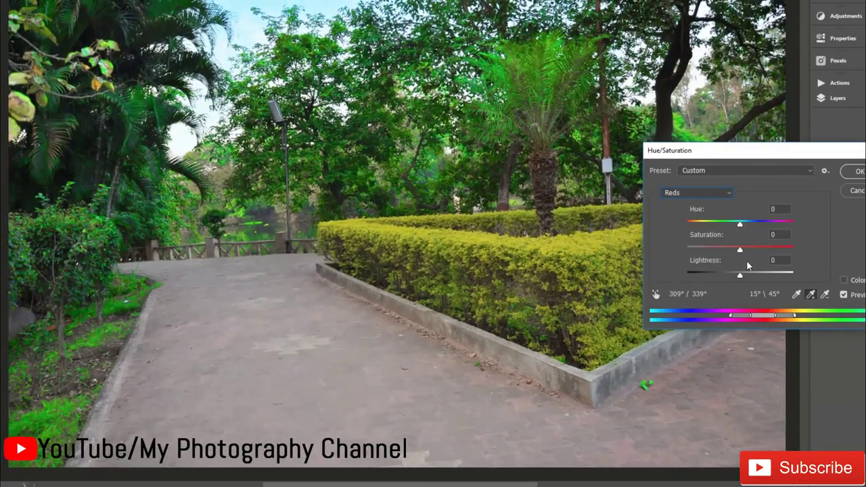
drag(775, 150, 799, 131)
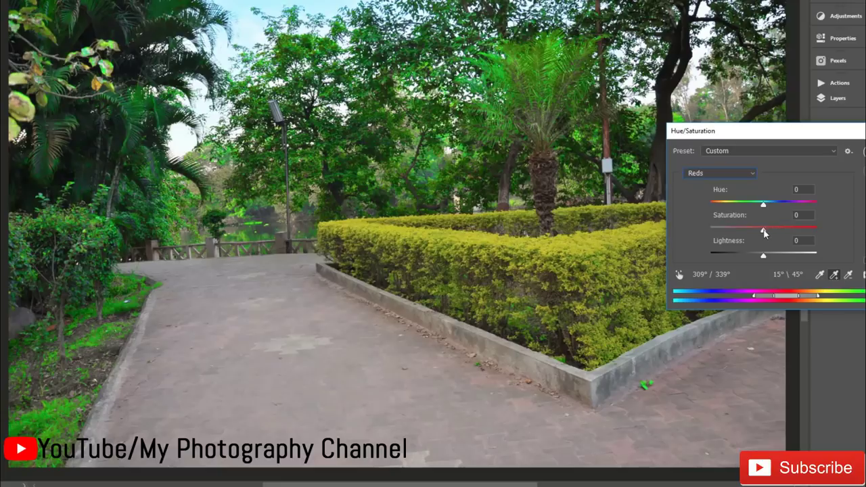
- Set the Reds Saturation to +74 with Lightness 0
drag(763, 231, 799, 234)
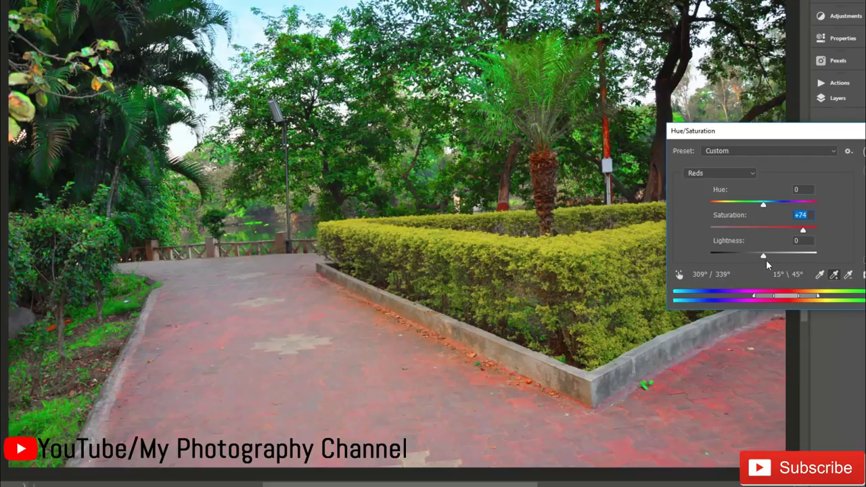
drag(765, 257, 757, 257)
drag(757, 261, 770, 263)
text(0)
click(732, 175)
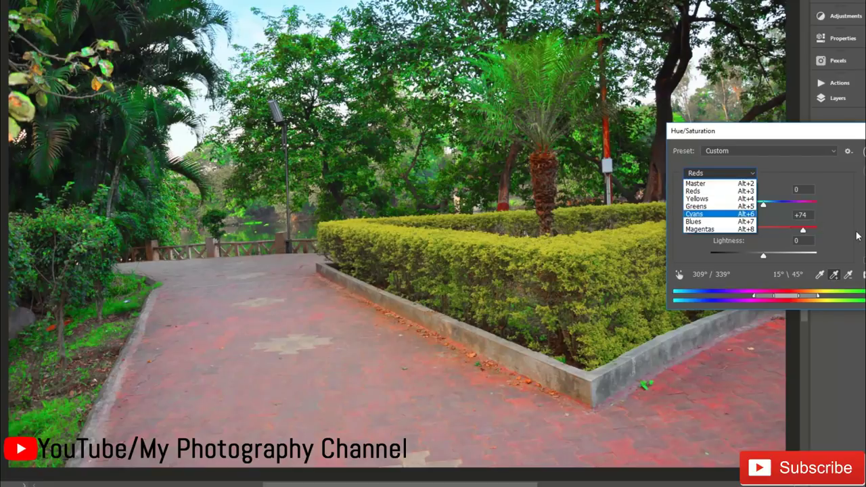
click(759, 207)
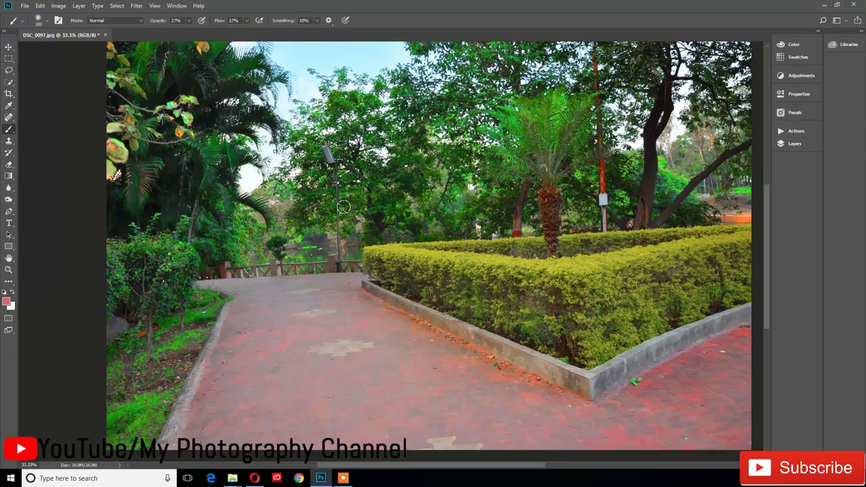
- Save the photo as the JPEG 'DSC_0097 final color correction' with default quality options
click(25, 7)
click(49, 106)
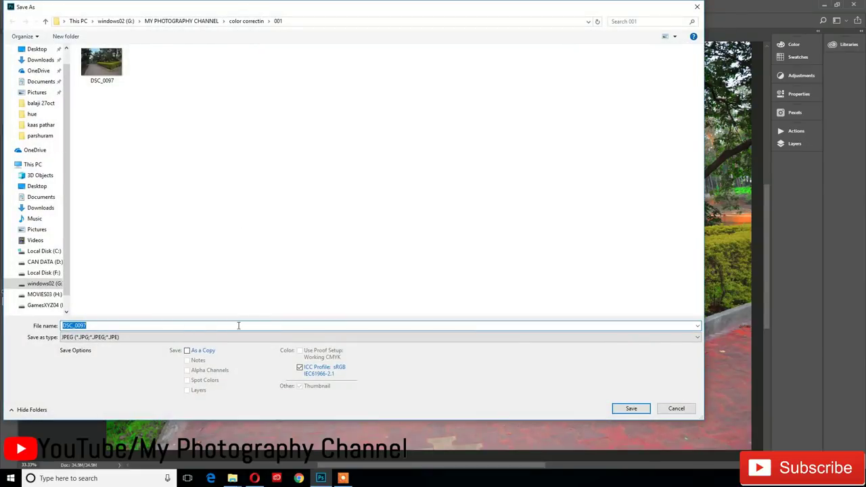
click(237, 326)
text(fi)
text(nal co)
text(lor c)
text(orrectio)
text(n)
click(634, 410)
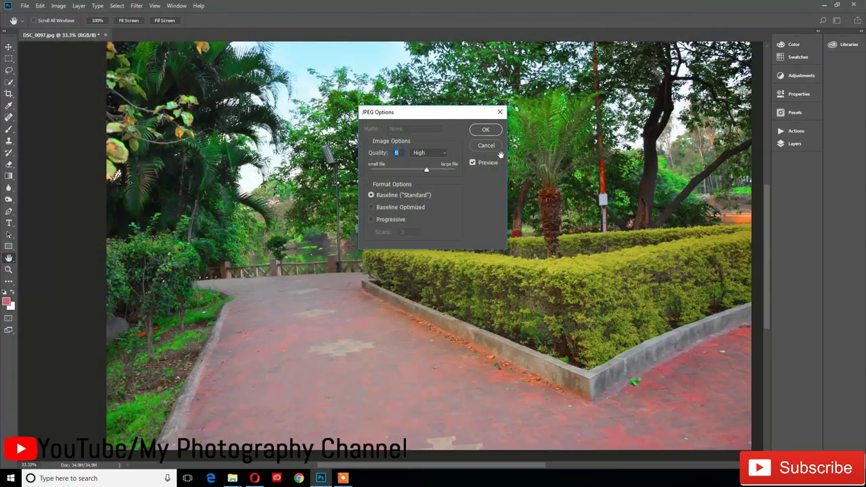
click(486, 130)
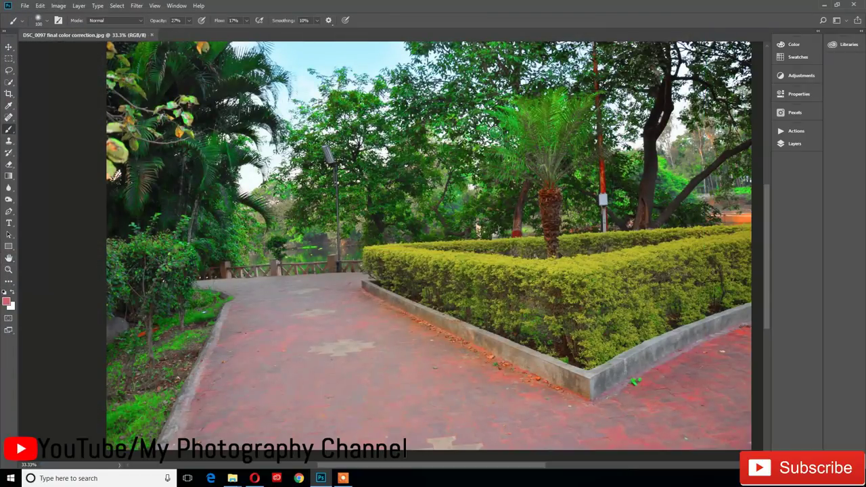
- Close the saved photo and open both DSC_0097 images, placing the corrected one second
click(154, 36)
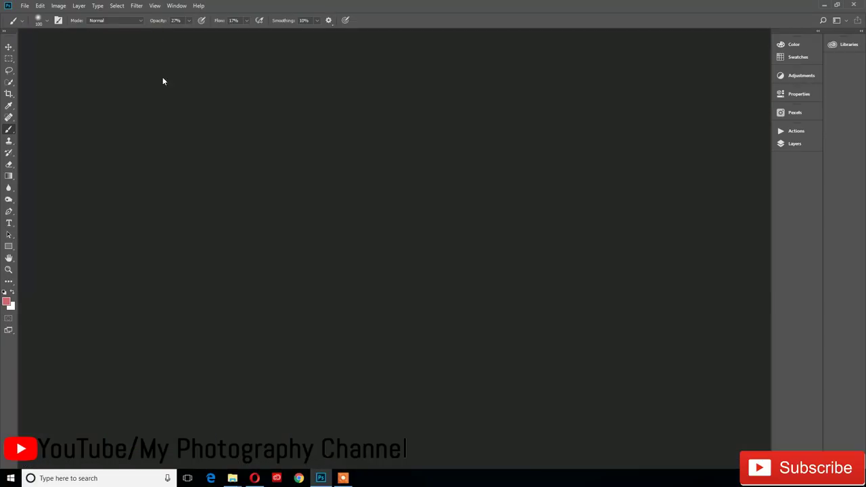
click(24, 6)
click(39, 30)
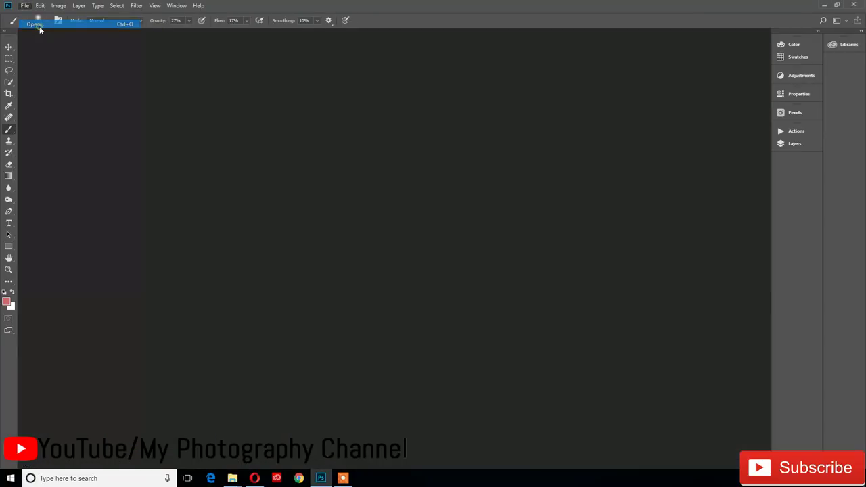
drag(95, 122, 172, 71)
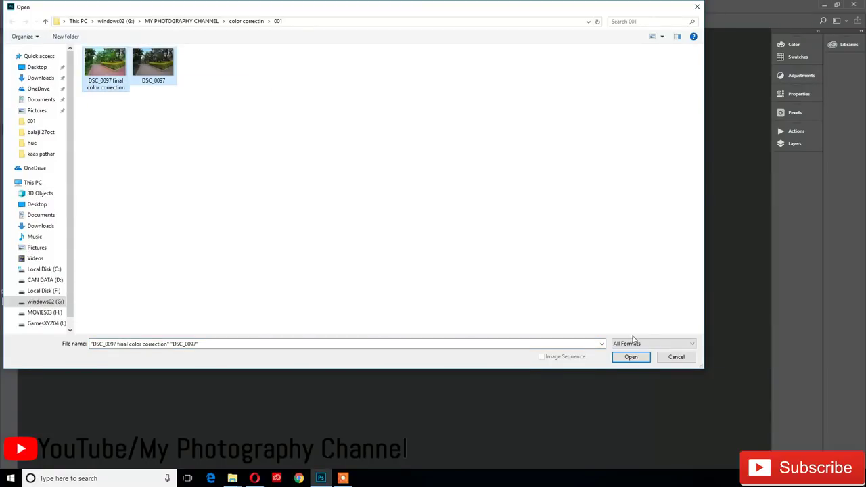
click(631, 358)
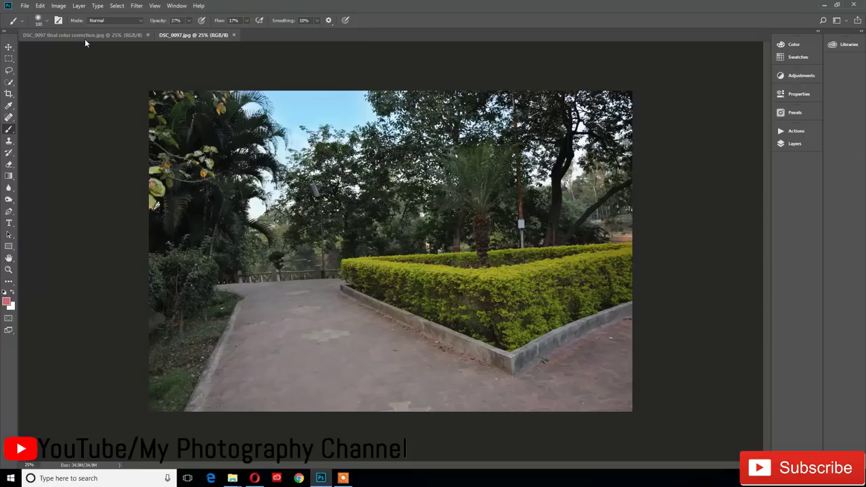
drag(74, 34, 191, 37)
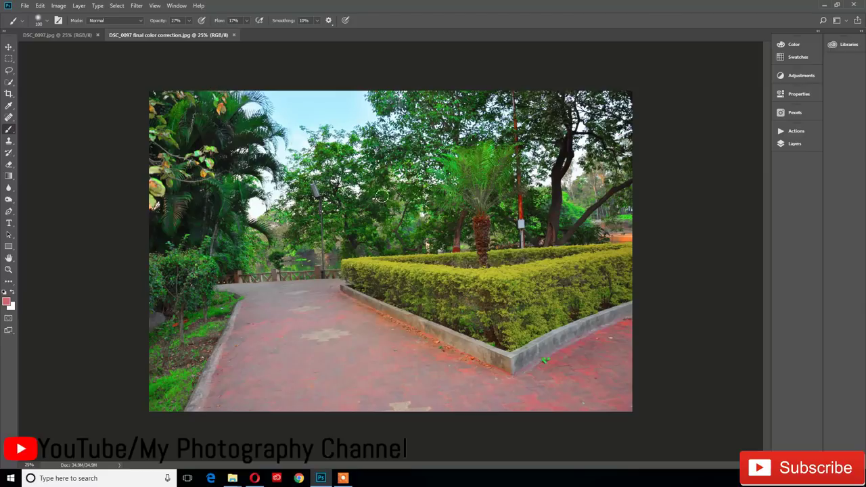
click(176, 6)
mouse_move(94, 48)
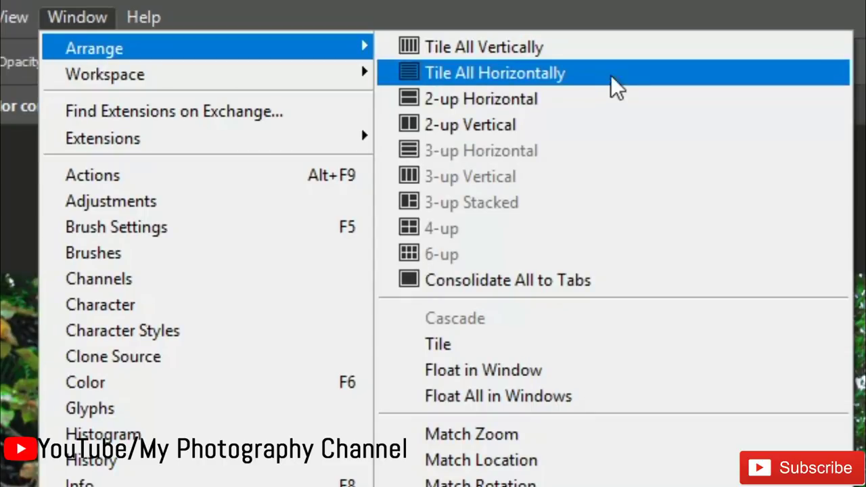
- Tile all documents vertically so the original DSC_0097.jpg sits beside the corrected version
click(622, 51)
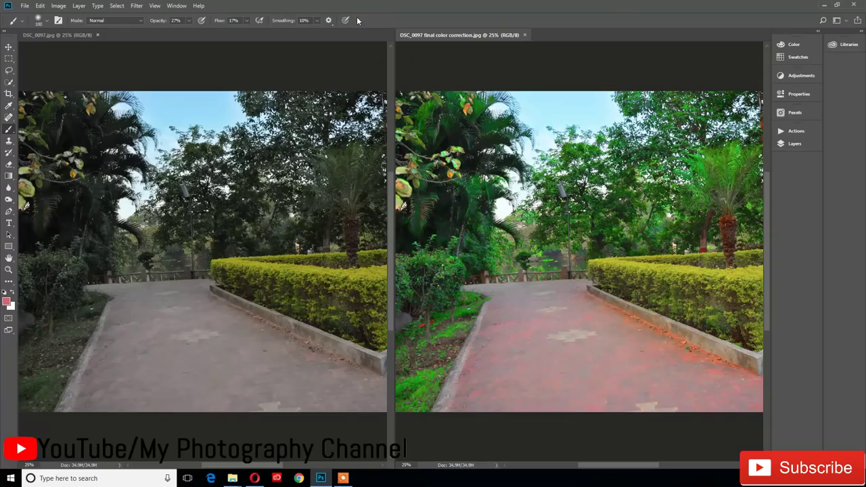